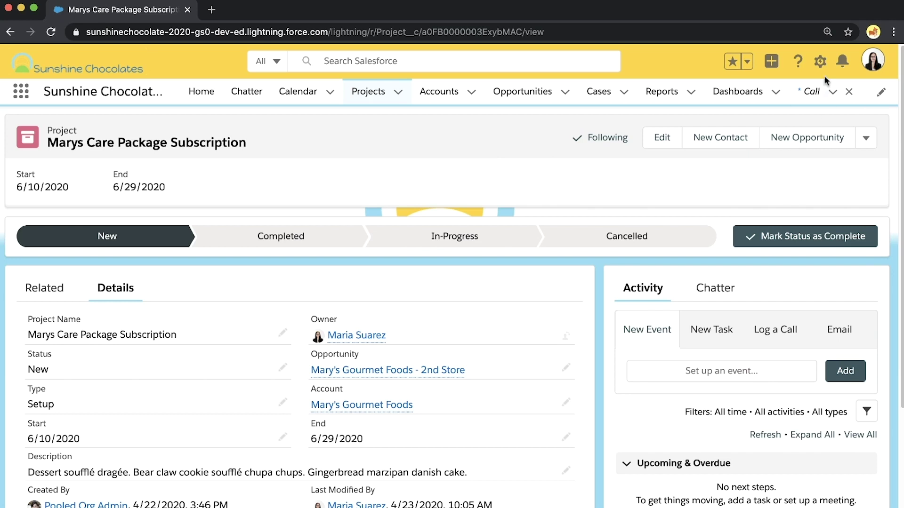
Open Setup and find Record Page Settings by searching for "record".
{"action": "left_click", "coordinate": [820, 62]}
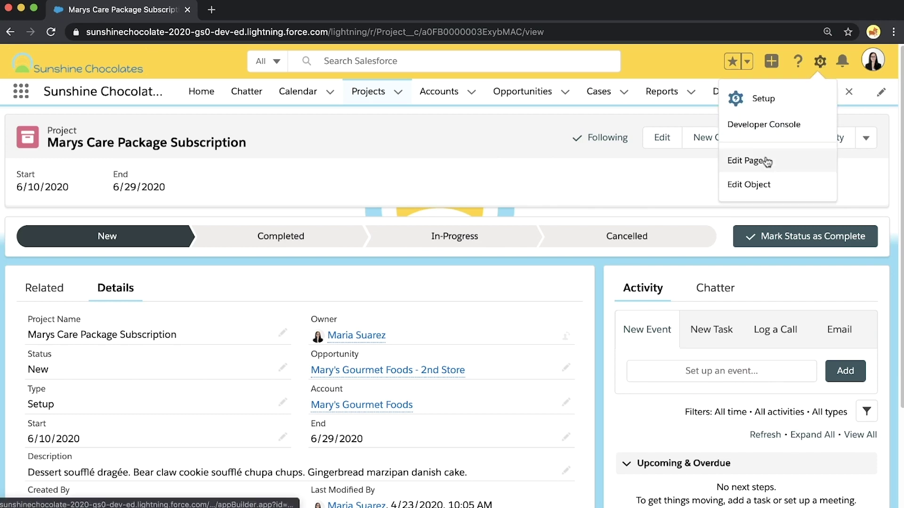
{"action": "left_click", "coordinate": [775, 102]}
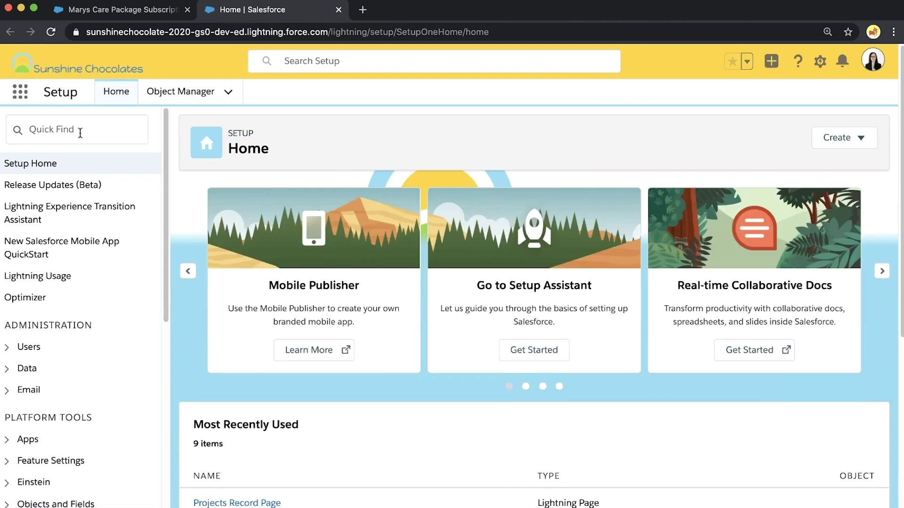
{"action": "left_click", "coordinate": [80, 134]}
{"action": "type", "text": "rec"}
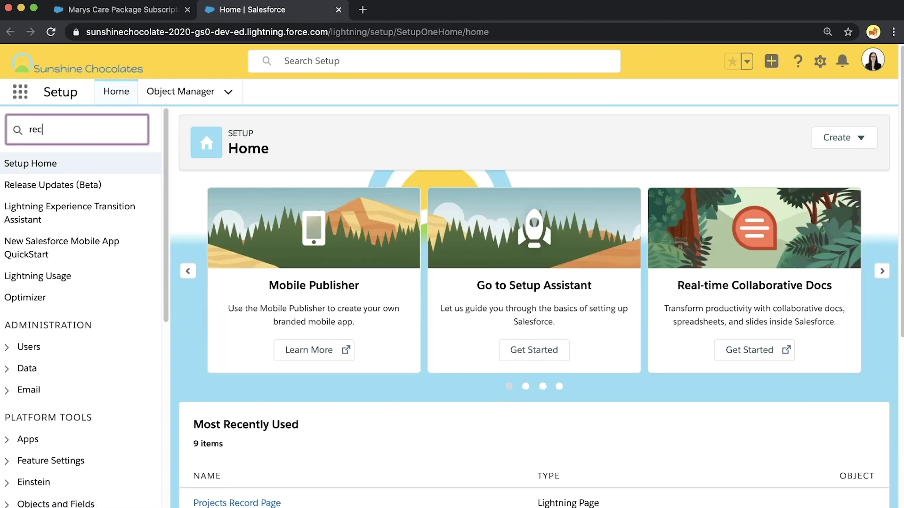
{"action": "type", "text": "ord"}
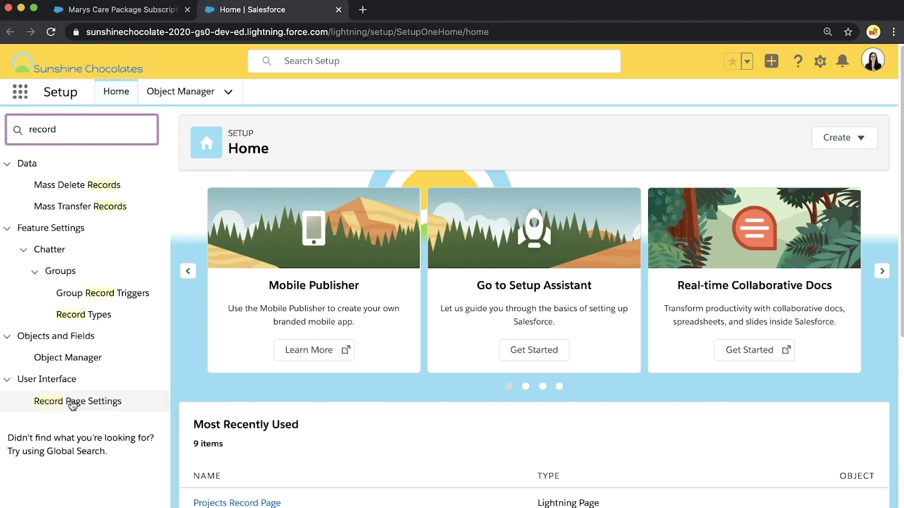
{"action": "left_click", "coordinate": [72, 405]}
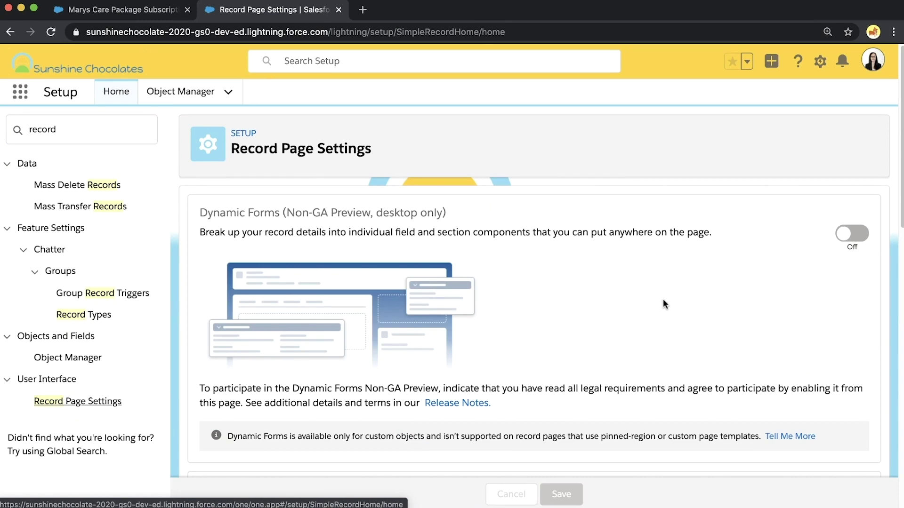
Review the record page settings, turn on Dynamic Forms (Non-GA Preview, desktop only), and save the settings.
{"action": "scroll", "coordinate": [663, 304], "scroll_direction": "down", "scroll_amount": 2}
{"action": "scroll", "coordinate": [663, 301], "scroll_direction": "down", "scroll_amount": 1}
{"action": "scroll", "coordinate": [663, 299], "scroll_direction": "down", "scroll_amount": 2}
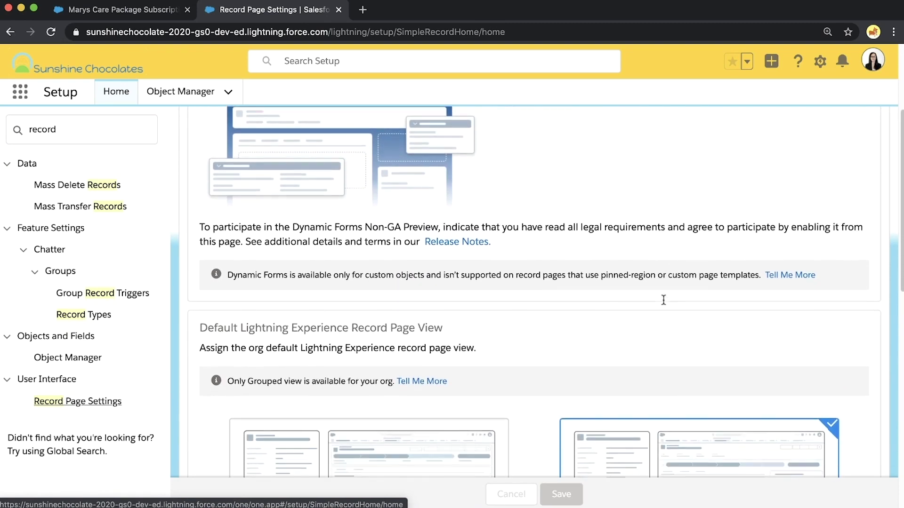
{"action": "scroll", "coordinate": [663, 299], "scroll_direction": "down", "scroll_amount": 2}
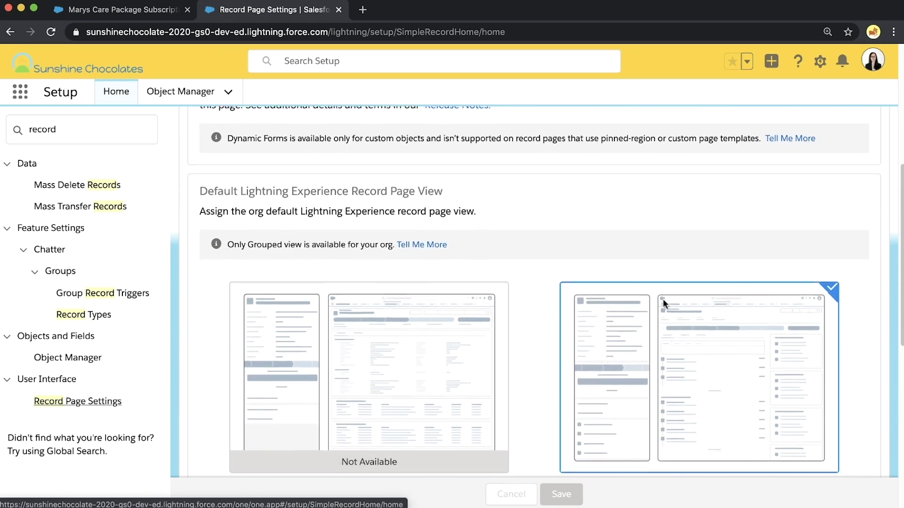
{"action": "scroll", "coordinate": [869, 361], "scroll_direction": "down", "scroll_amount": 2}
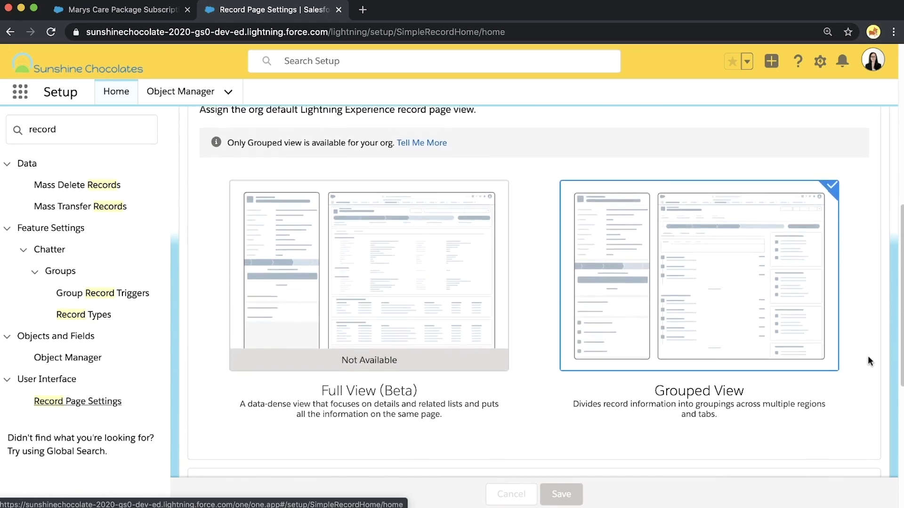
{"action": "scroll", "coordinate": [870, 361], "scroll_direction": "up", "scroll_amount": 5}
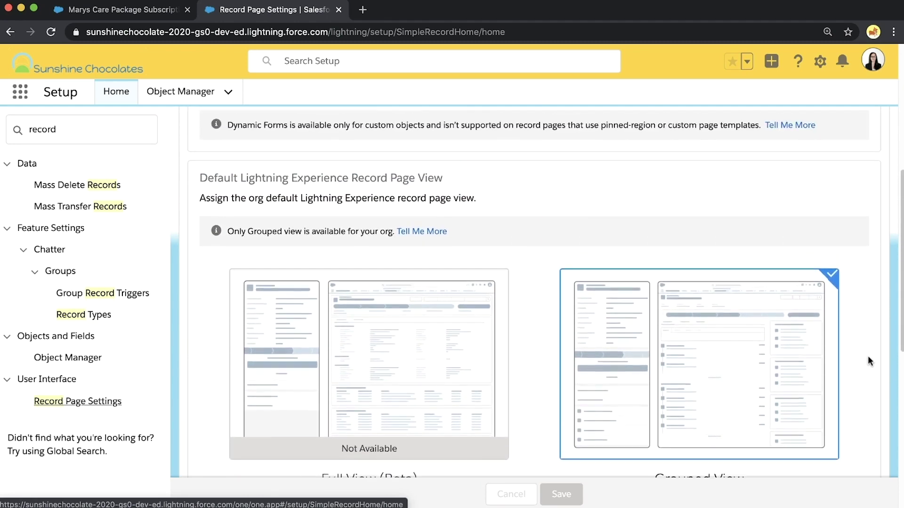
{"action": "scroll", "coordinate": [869, 359], "scroll_direction": "up", "scroll_amount": 4}
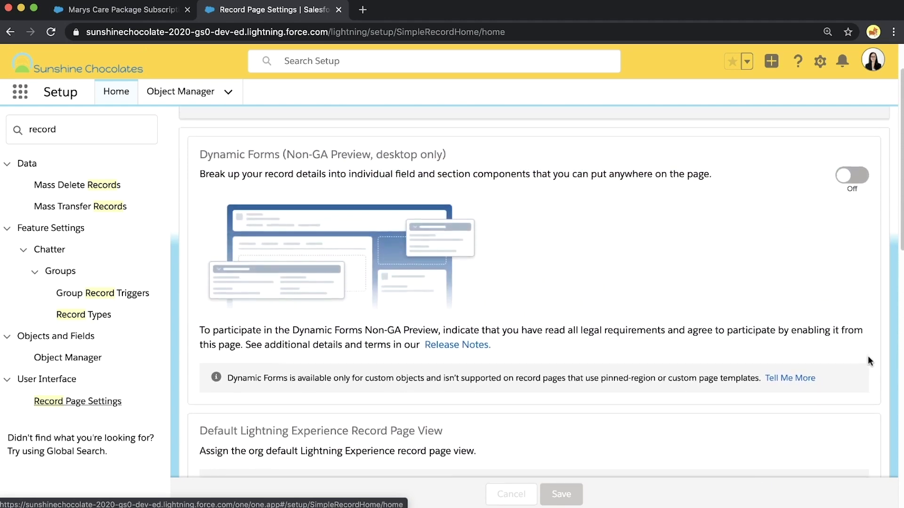
{"action": "left_click", "coordinate": [849, 243]}
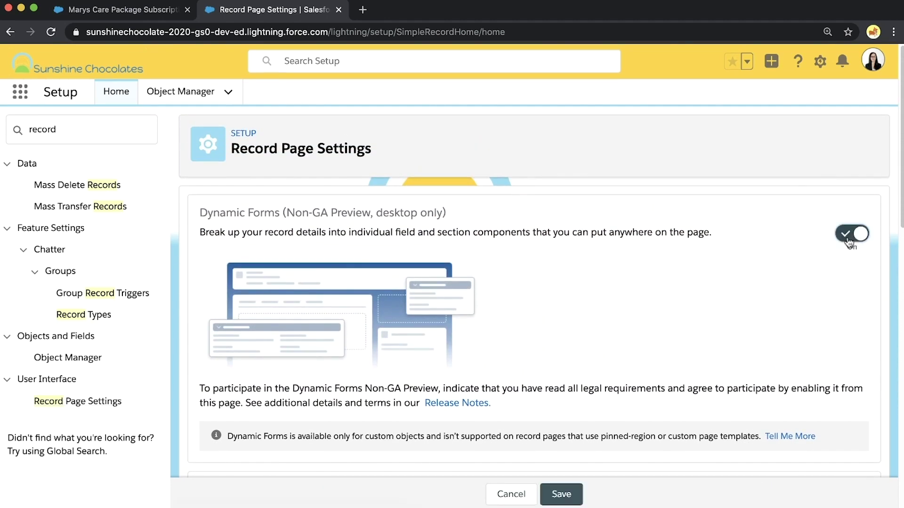
{"action": "left_click", "coordinate": [575, 494]}
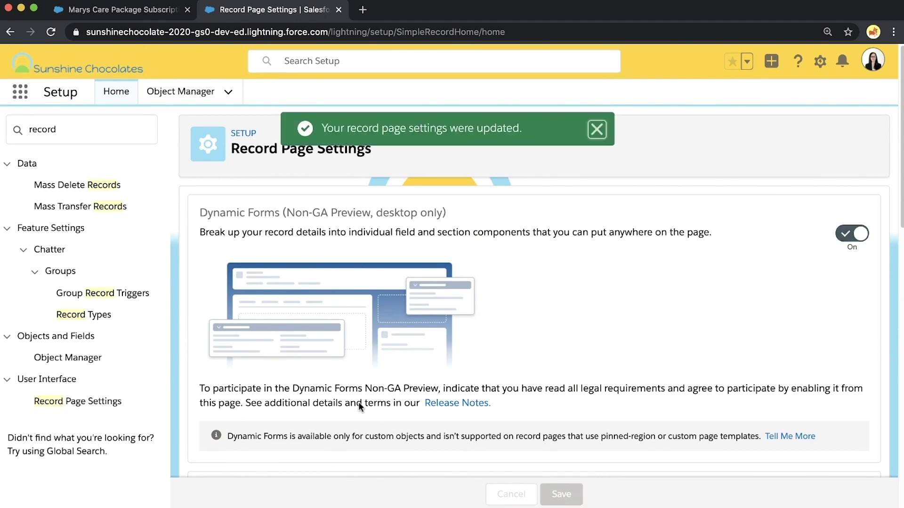
Return to the Marys Care Package Subscription project record and open its page for editing in Lightning App Builder.
{"action": "left_click", "coordinate": [139, 14]}
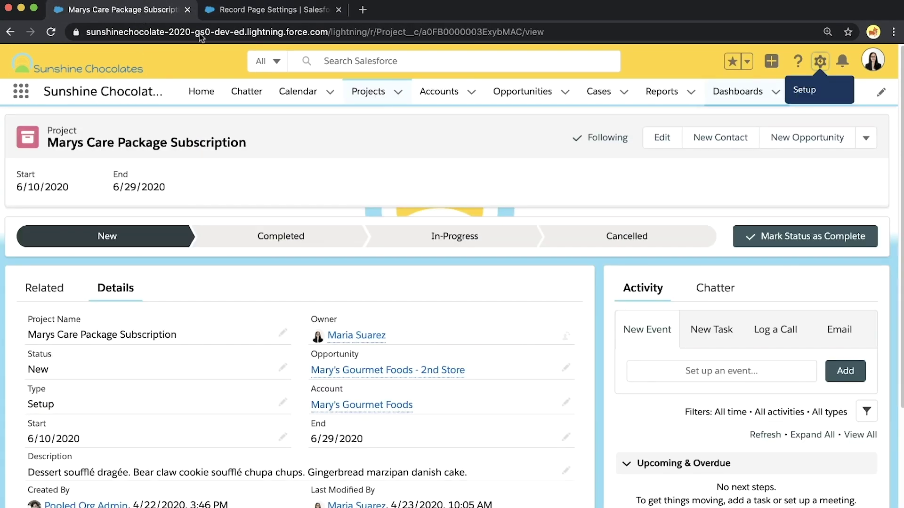
{"action": "left_click", "coordinate": [820, 61]}
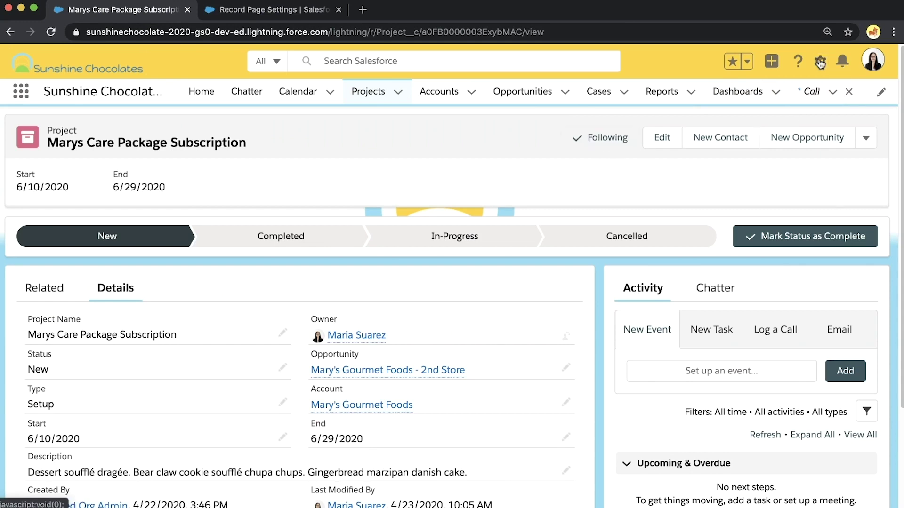
{"action": "left_click", "coordinate": [755, 162]}
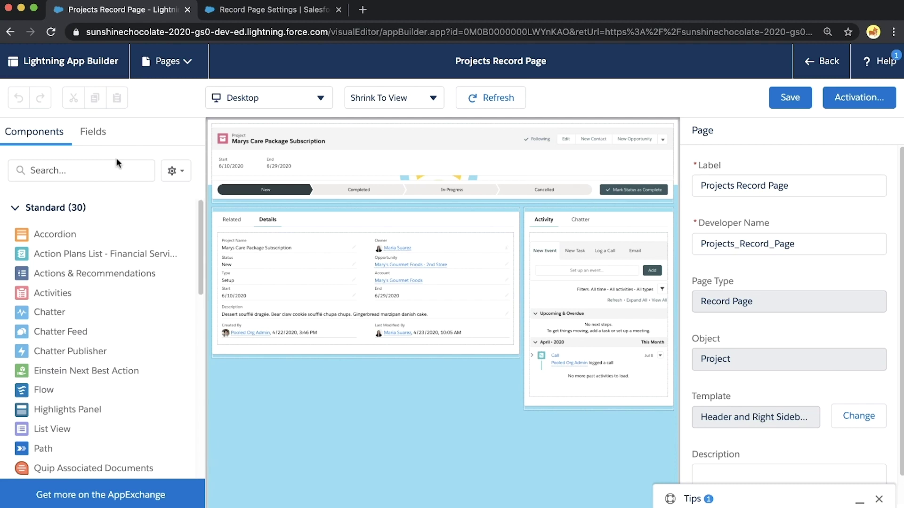
Add a Field Section component above the Activity component in the sidebar and label it "Package Details".
{"action": "left_click", "coordinate": [99, 139]}
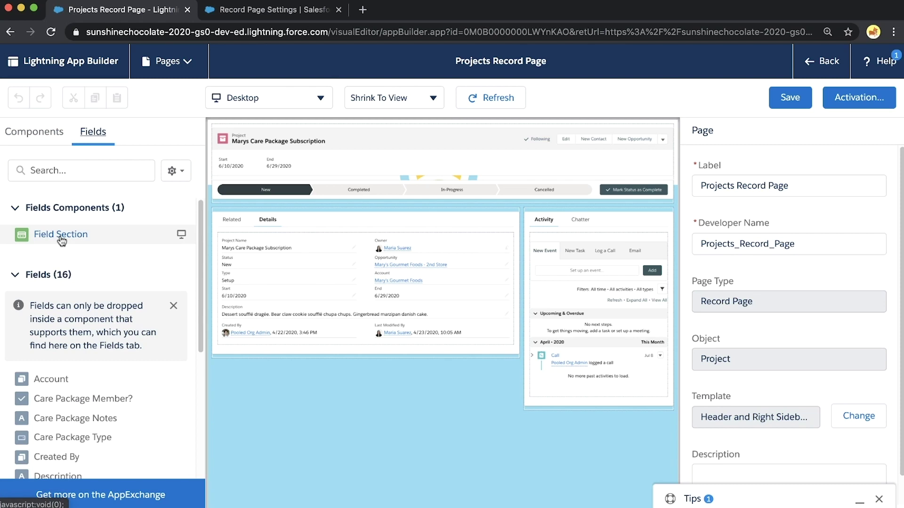
{"action": "left_click_drag", "start_coordinate": [61, 241], "coordinate": [571, 208]}
{"action": "double_click", "coordinate": [725, 186]}
{"action": "type", "text": "Package Details"}
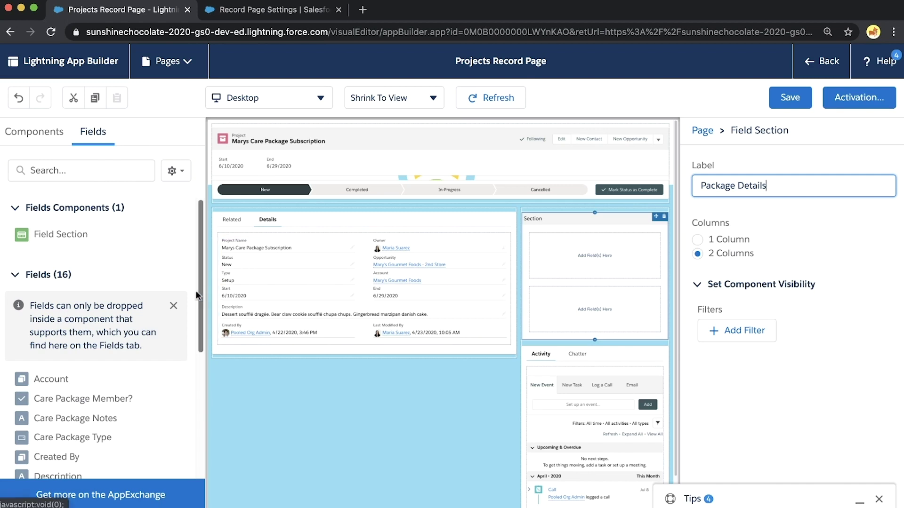
Place the Care Package Type field in the first column of Package Details and Care Package Notes in the second.
{"action": "left_click", "coordinate": [175, 306]}
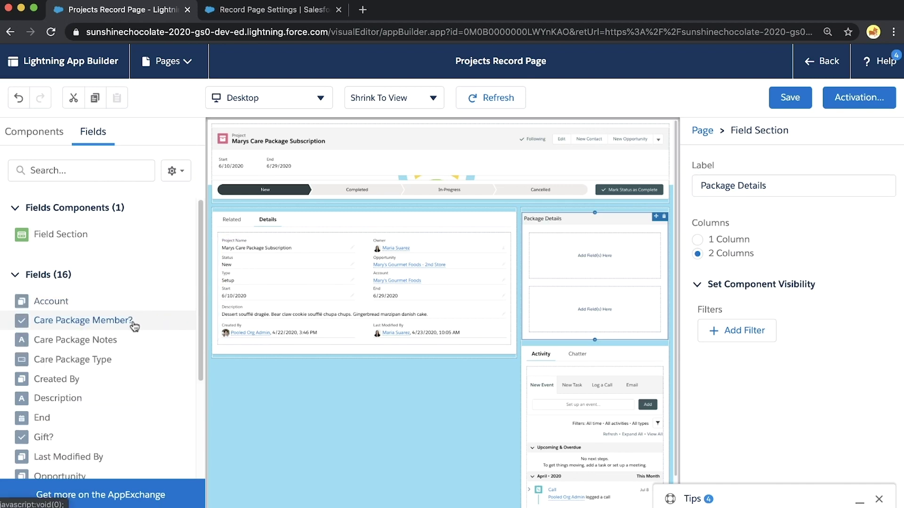
{"action": "left_click_drag", "start_coordinate": [97, 339], "coordinate": [542, 310]}
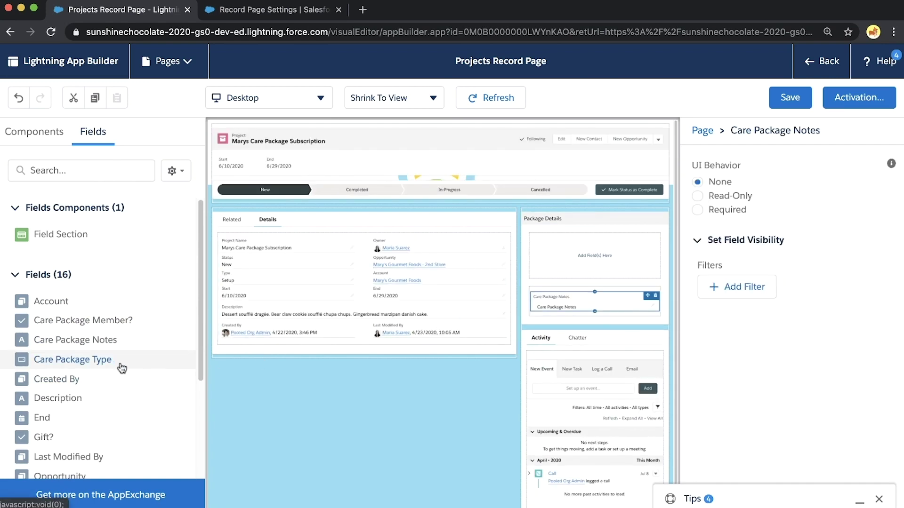
{"action": "left_click_drag", "start_coordinate": [116, 367], "coordinate": [547, 272]}
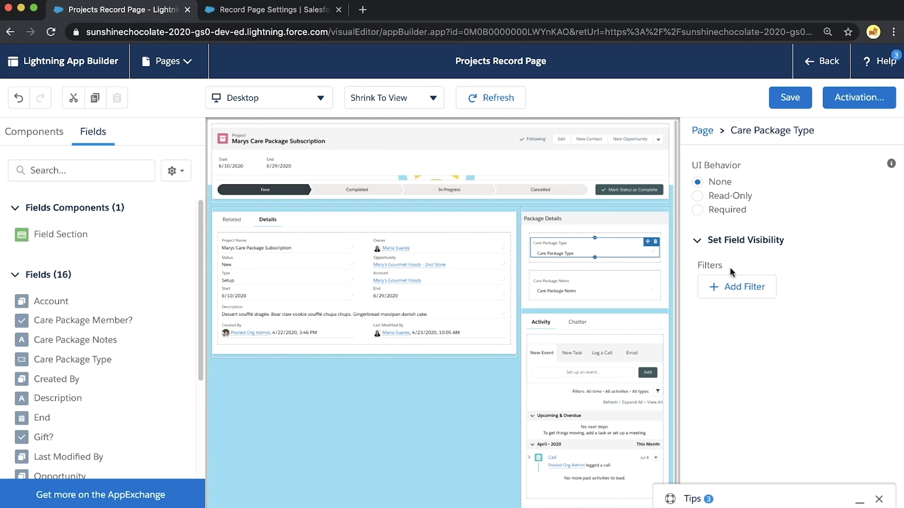
Add a visibility filter to the Package Details section so it shows when Care Package Member? equals True.
{"action": "left_click", "coordinate": [632, 219]}
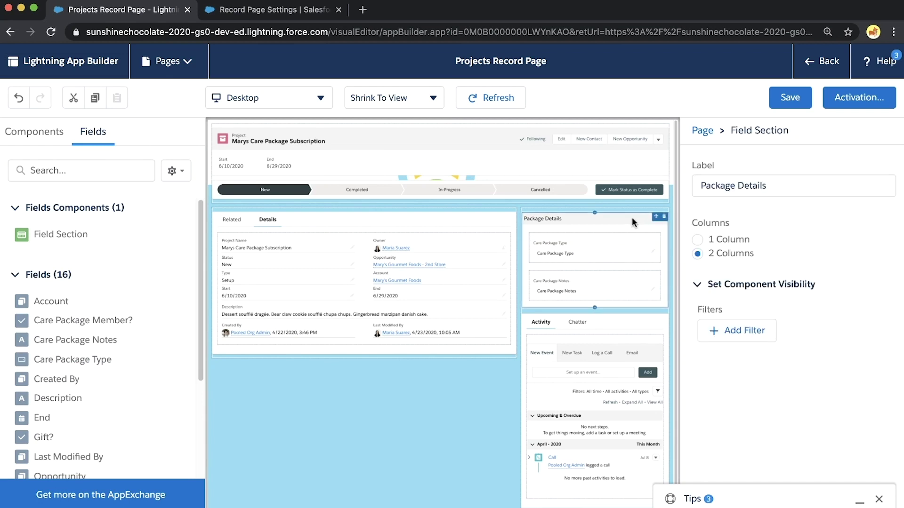
{"action": "left_click", "coordinate": [743, 332]}
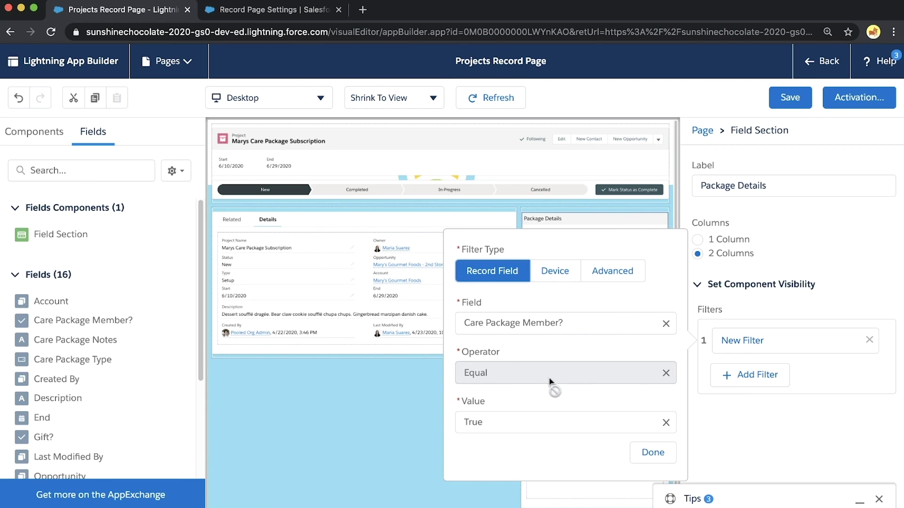
{"action": "left_click", "coordinate": [653, 452]}
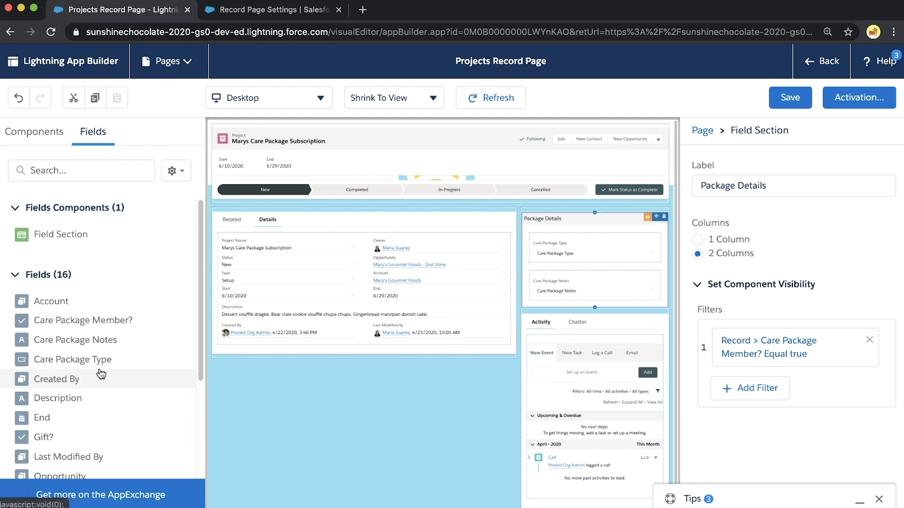
Add a Rich Text component above the Package Details section in the page's sidebar.
{"action": "left_click", "coordinate": [42, 138]}
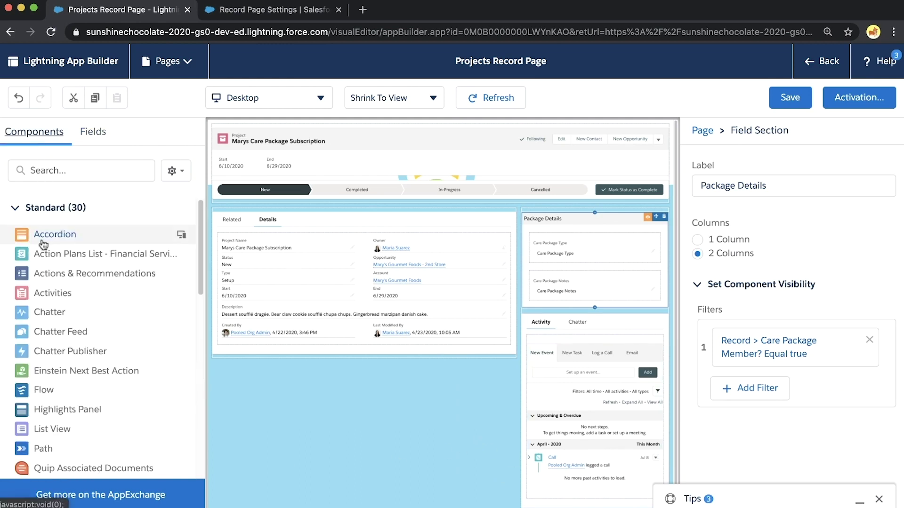
{"action": "scroll", "coordinate": [45, 316], "scroll_direction": "down", "scroll_amount": 3}
{"action": "scroll", "coordinate": [46, 317], "scroll_direction": "down", "scroll_amount": 6}
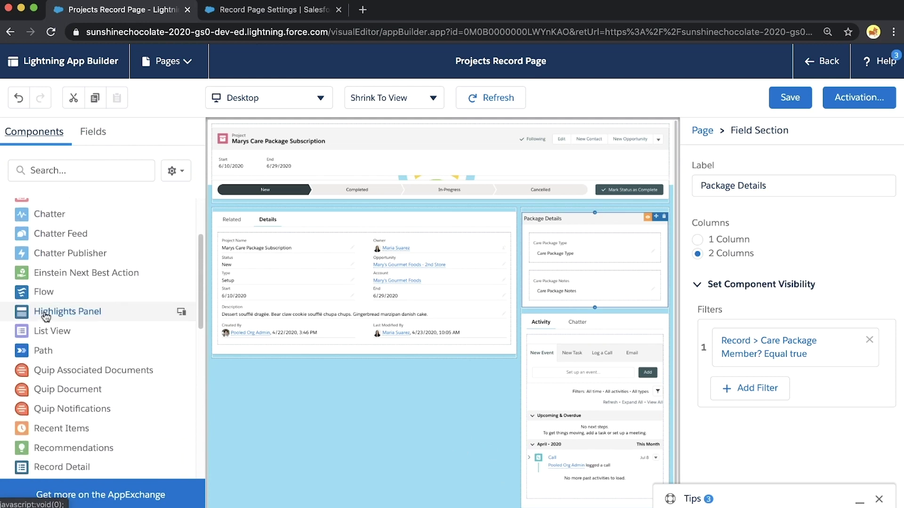
{"action": "scroll", "coordinate": [46, 316], "scroll_direction": "down", "scroll_amount": 1}
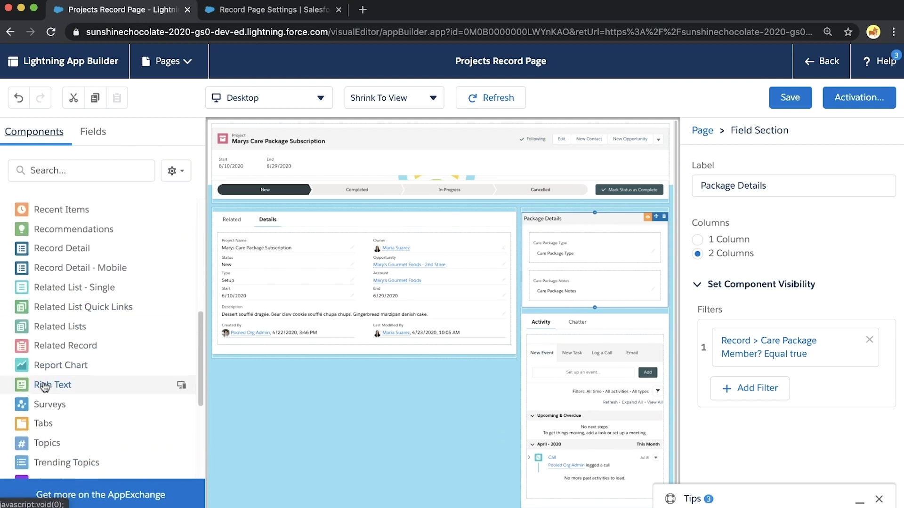
{"action": "left_click_drag", "start_coordinate": [45, 391], "coordinate": [554, 212]}
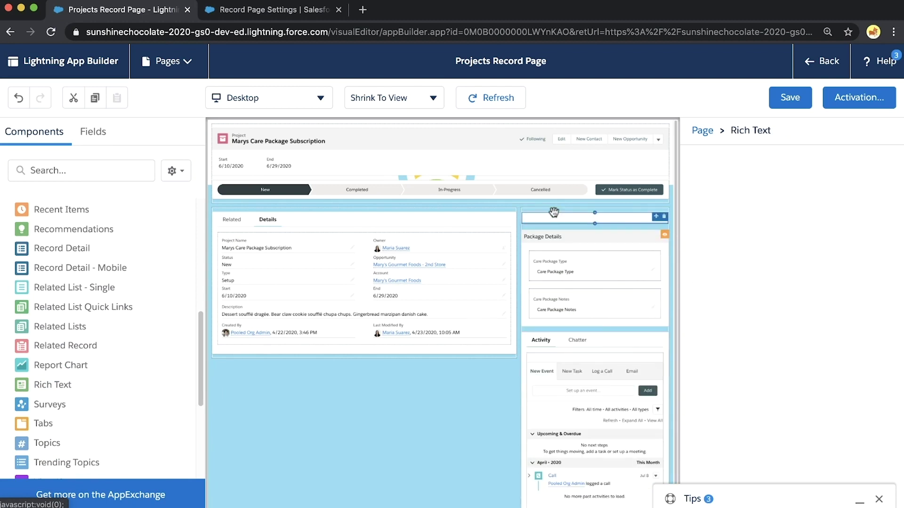
Write the rich text "This customer is not yet a care package member! Make sure to talk to them about their care package options" and a sun emoji.
{"action": "left_click", "coordinate": [772, 312]}
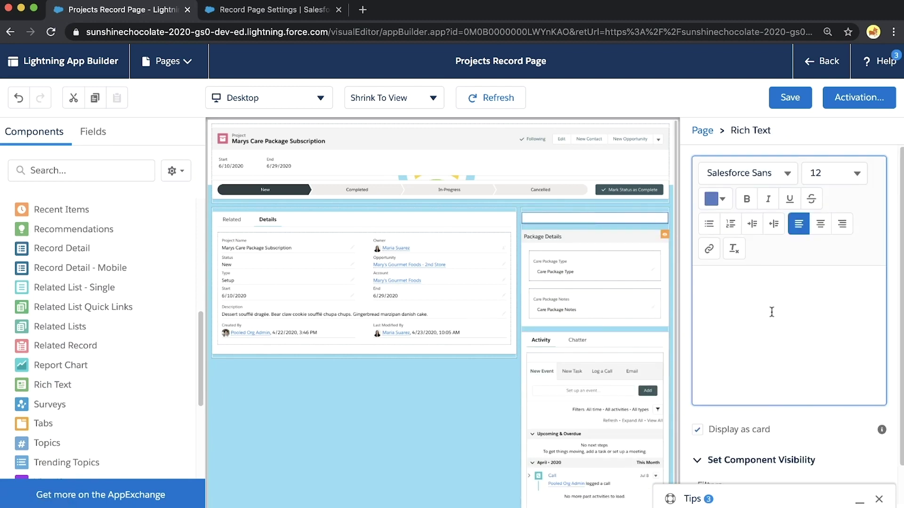
{"action": "type", "text": "This customer is not yet a care package member"}
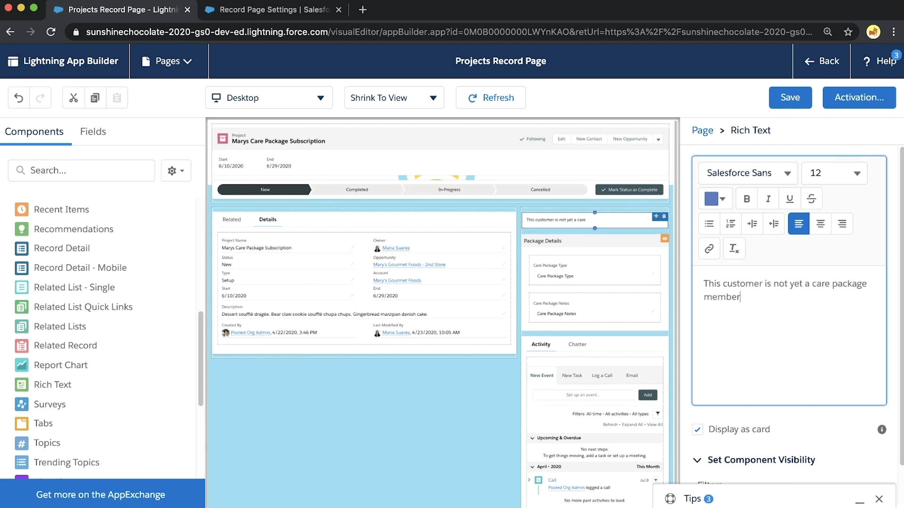
{"action": "type", "text": "! Make sure too talk"}
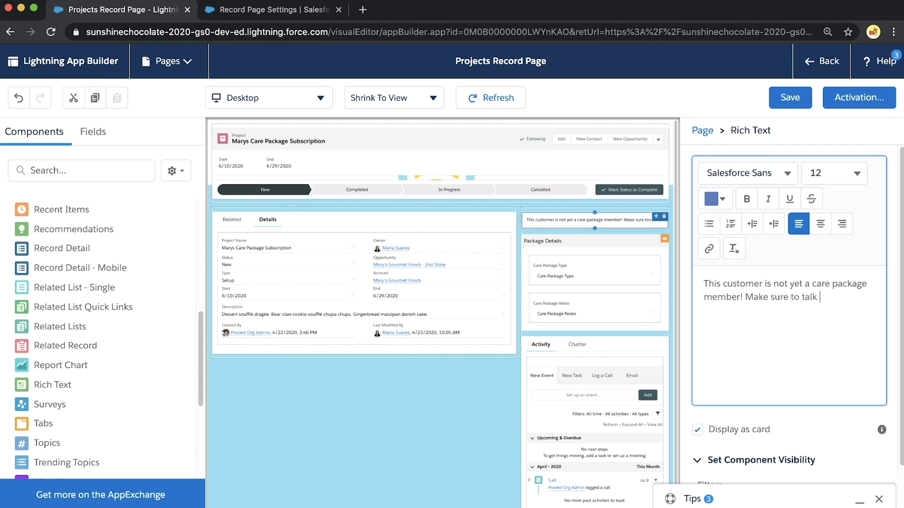
{"action": "type", "text": "o them about their care package options"}
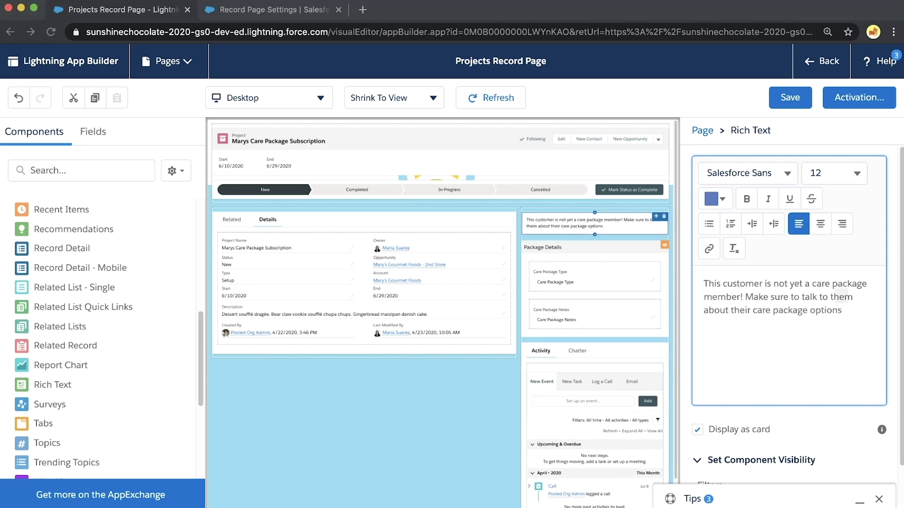
{"action": "key", "text": "ctrl+super+space"}
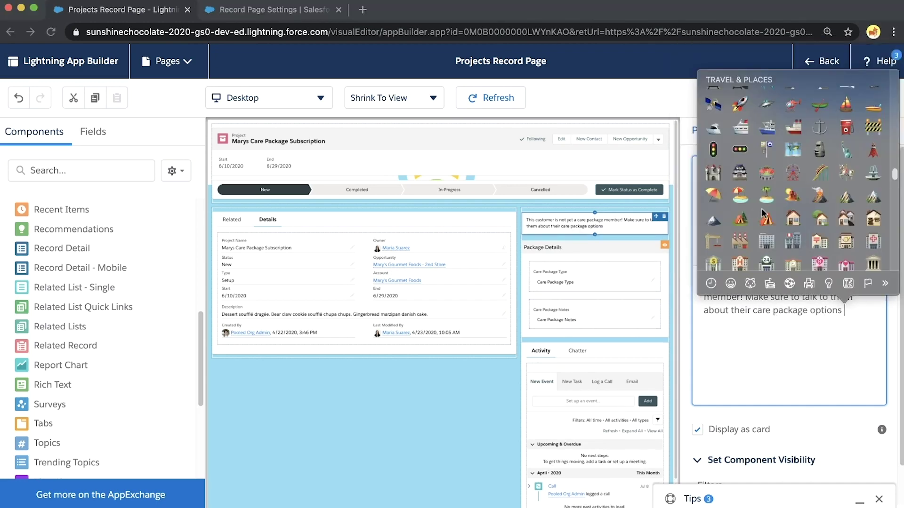
{"action": "left_click", "coordinate": [712, 284]}
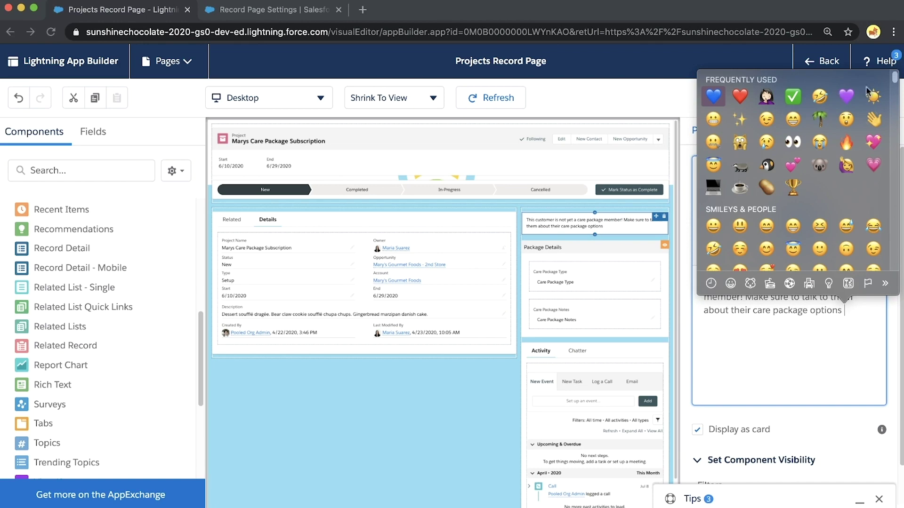
{"action": "left_click", "coordinate": [877, 97]}
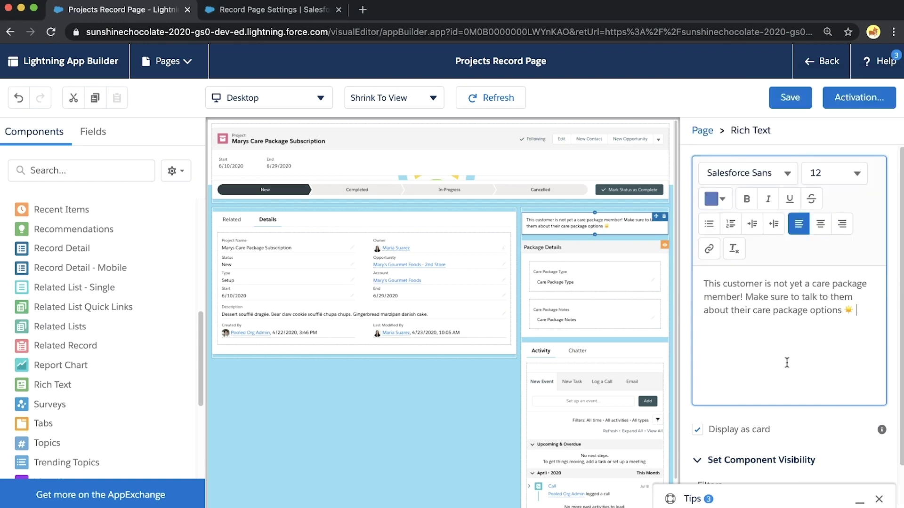
{"action": "scroll", "coordinate": [756, 367], "scroll_direction": "down", "scroll_amount": 2}
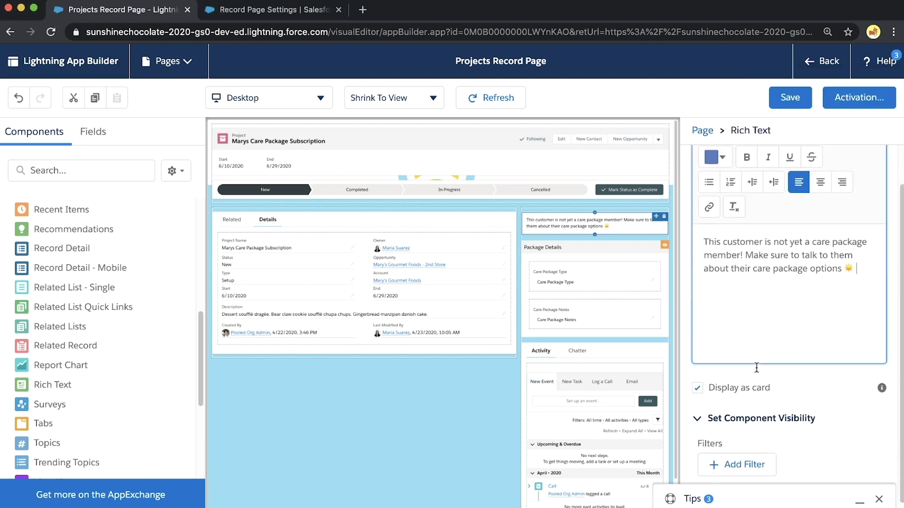
Add a visibility filter to the Rich Text component so it shows when Care Package Member? equals False.
{"action": "left_click", "coordinate": [738, 463]}
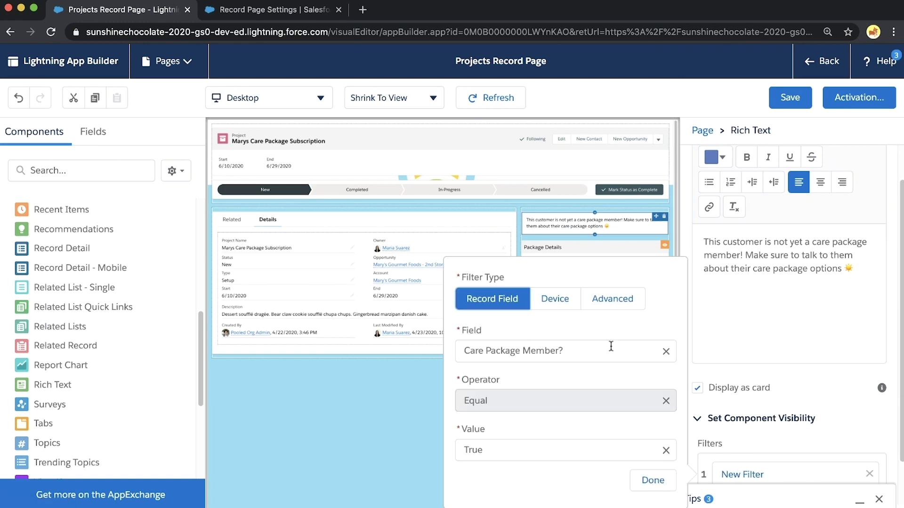
{"action": "scroll", "coordinate": [612, 346], "scroll_direction": "down", "scroll_amount": 2}
{"action": "left_click", "coordinate": [644, 454]}
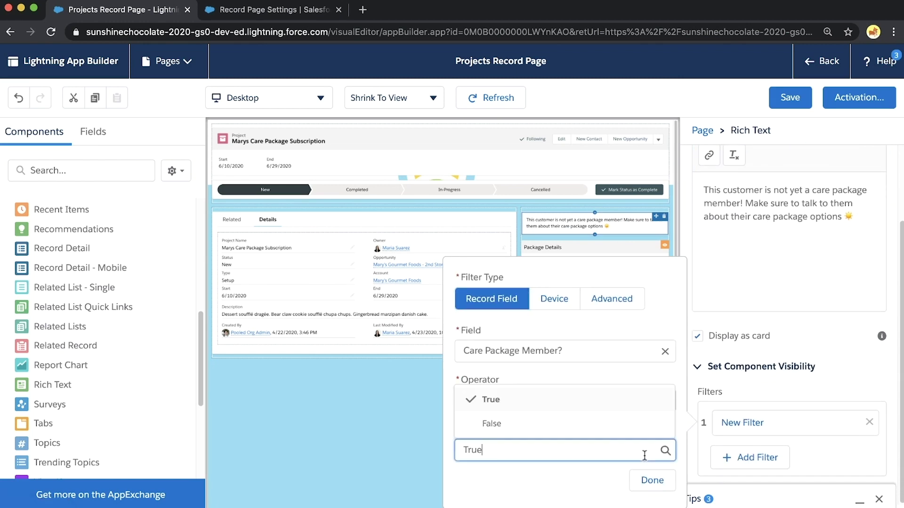
{"action": "left_click", "coordinate": [570, 428]}
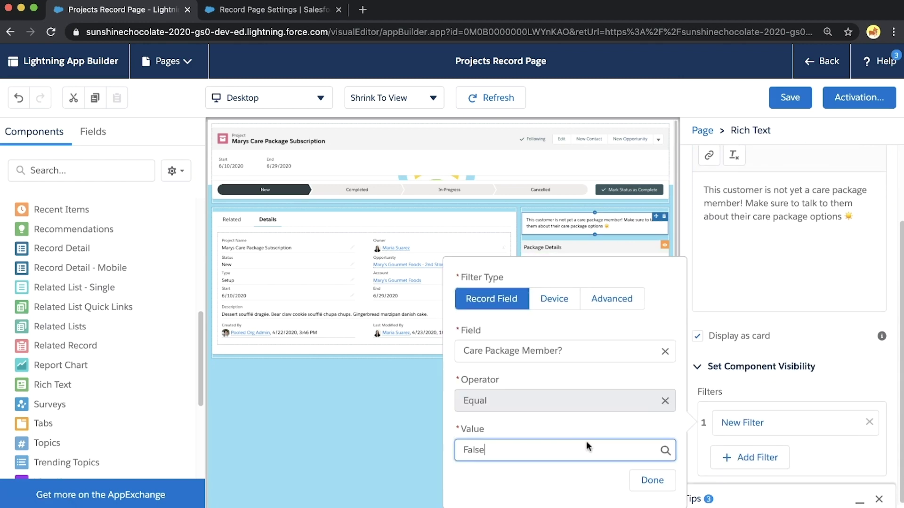
{"action": "left_click", "coordinate": [652, 480]}
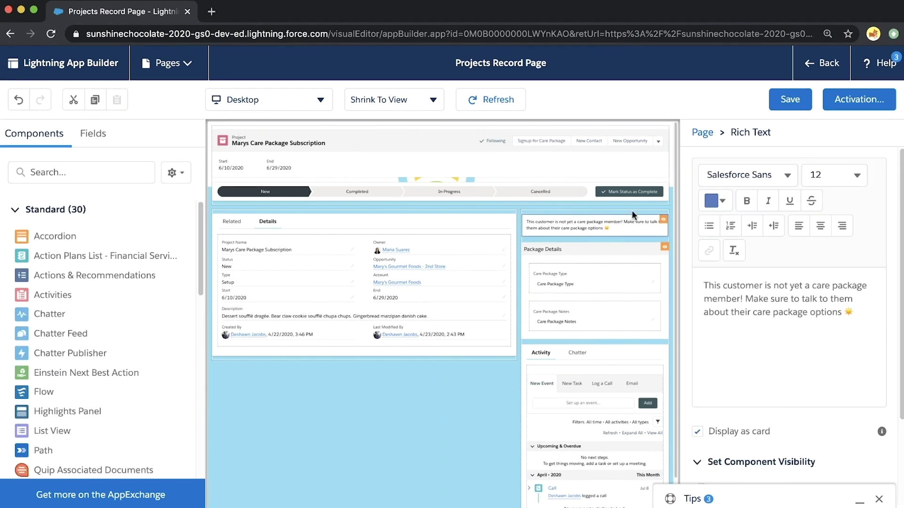
Enable Dynamic Actions (Beta, desktop only) for the page's Highlights Panel.
{"action": "left_click", "coordinate": [702, 132]}
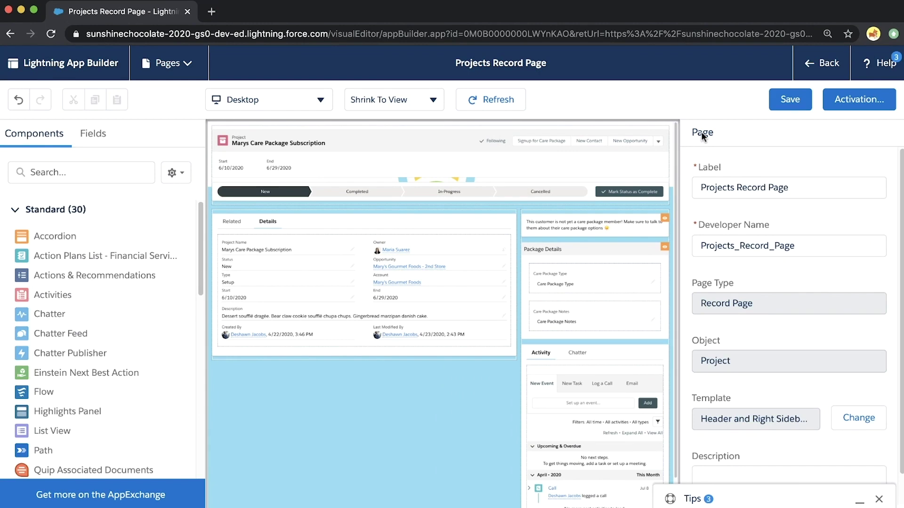
{"action": "left_click", "coordinate": [616, 162]}
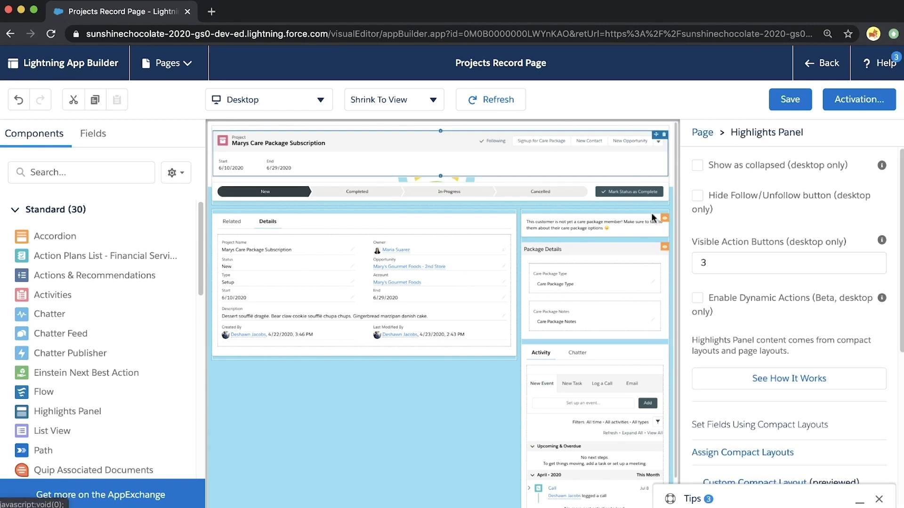
{"action": "left_click", "coordinate": [696, 297]}
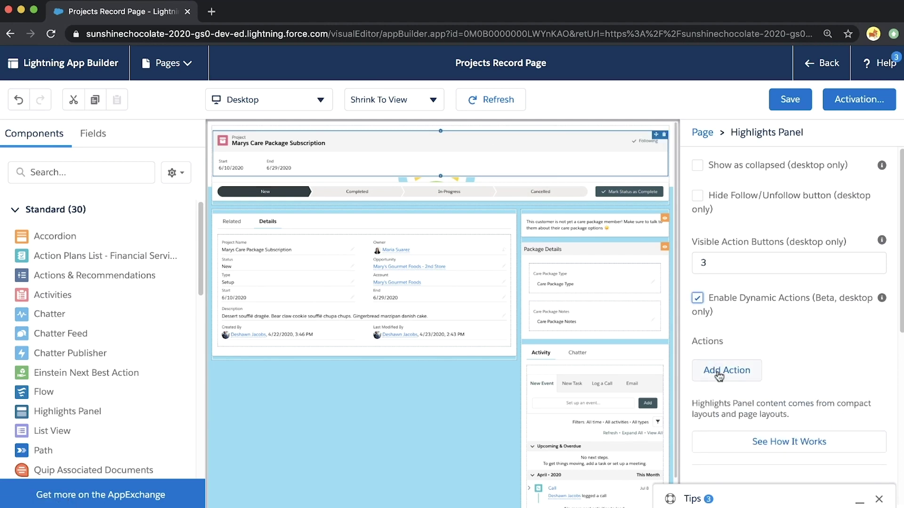
{"action": "mouse_move", "coordinate": [882, 301]}
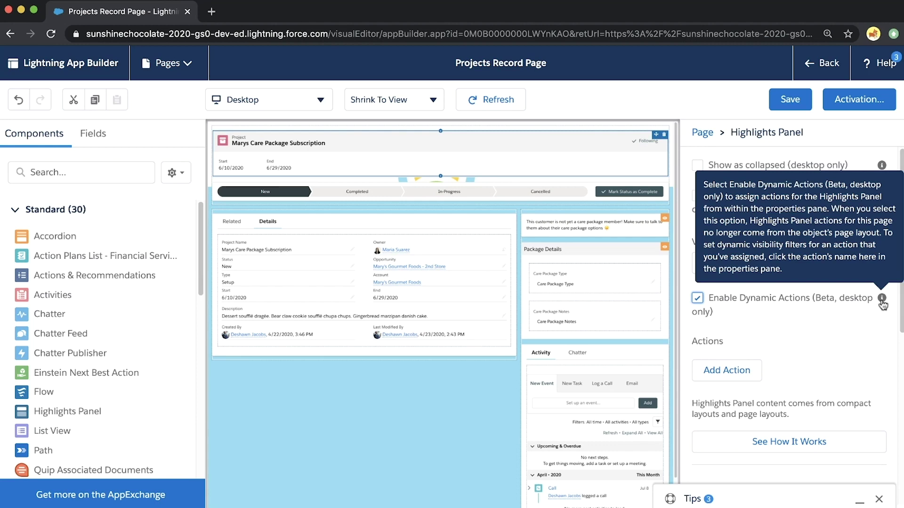
Add the New Opportunity quick action to the Highlights Panel without a visibility filter.
{"action": "left_click", "coordinate": [746, 371]}
{"action": "type", "text": "new"}
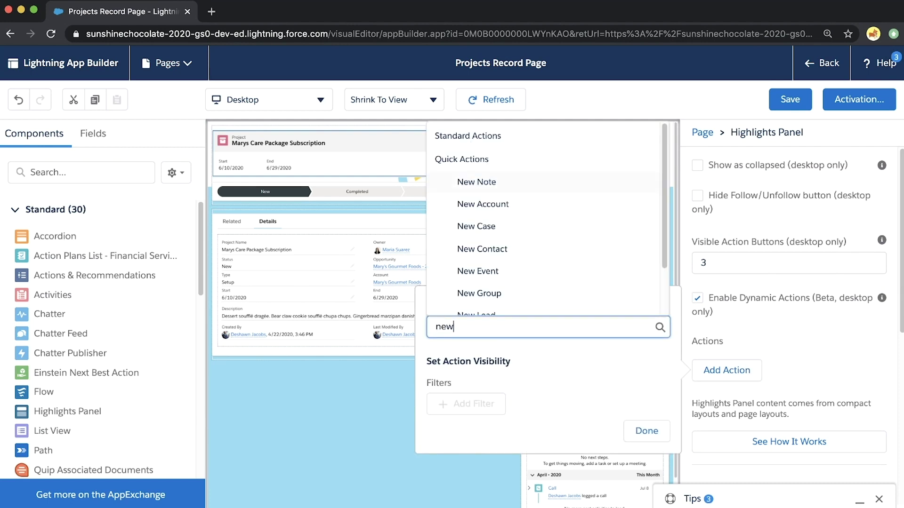
{"action": "type", "text": " opp"}
{"action": "left_click", "coordinate": [530, 302]}
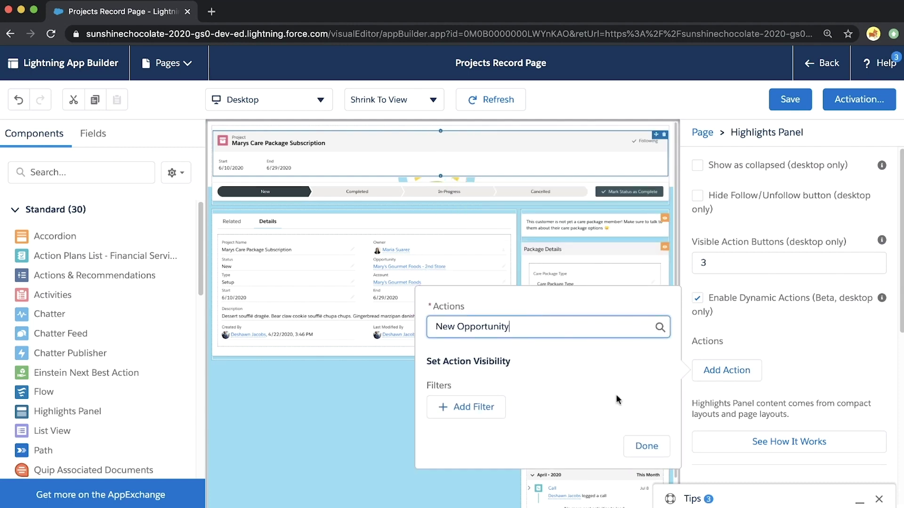
{"action": "left_click", "coordinate": [646, 447]}
Add the New Contact quick action to the Highlights Panel without a visibility filter.
{"action": "scroll", "coordinate": [720, 409], "scroll_direction": "down", "scroll_amount": 1}
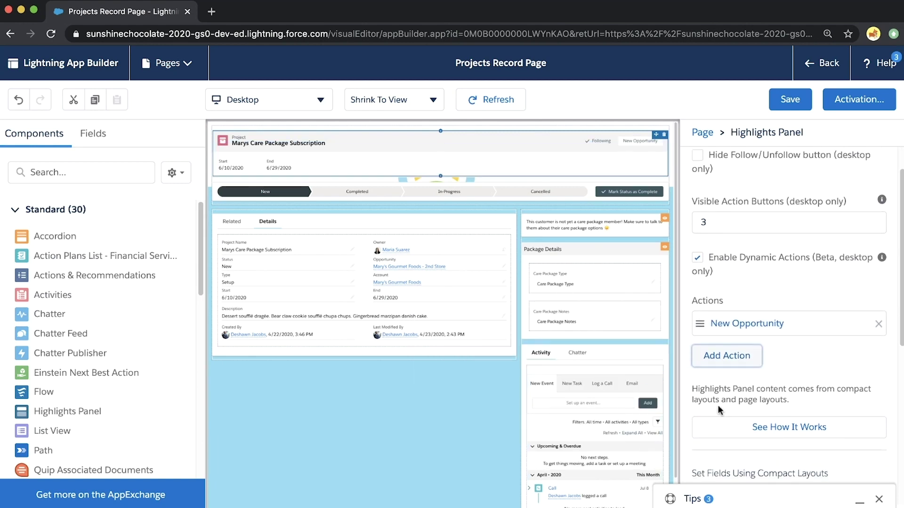
{"action": "left_click", "coordinate": [731, 370]}
{"action": "type", "text": "new con"}
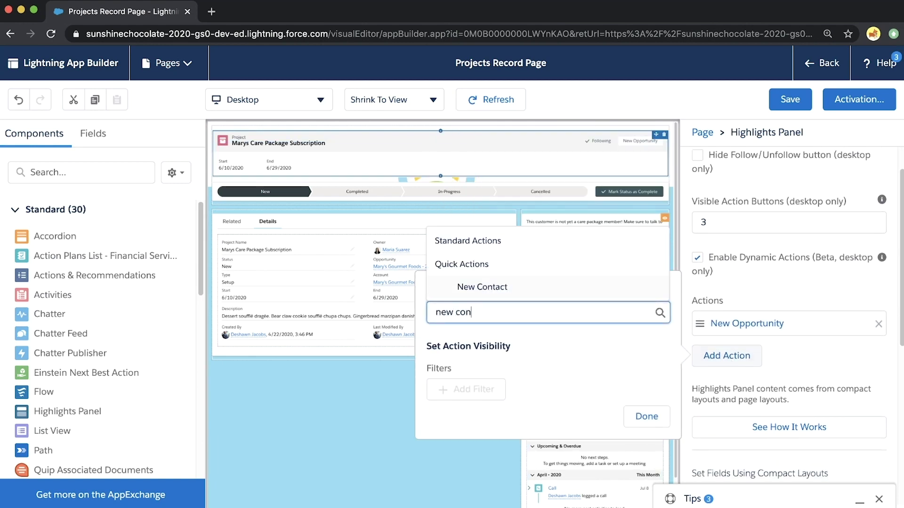
{"action": "left_click", "coordinate": [605, 288]}
{"action": "left_click", "coordinate": [644, 431]}
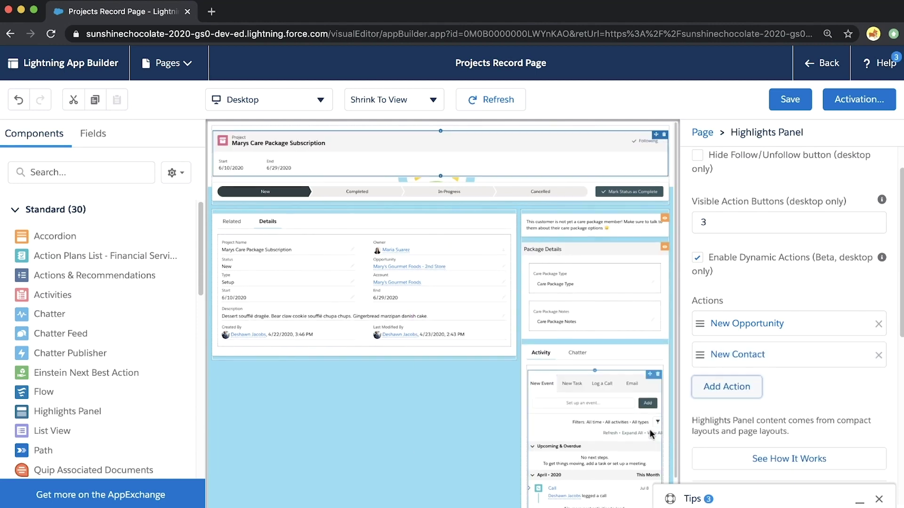
Add the Signup for Care Package action to the Highlights Panel without a visibility filter.
{"action": "left_click", "coordinate": [731, 393]}
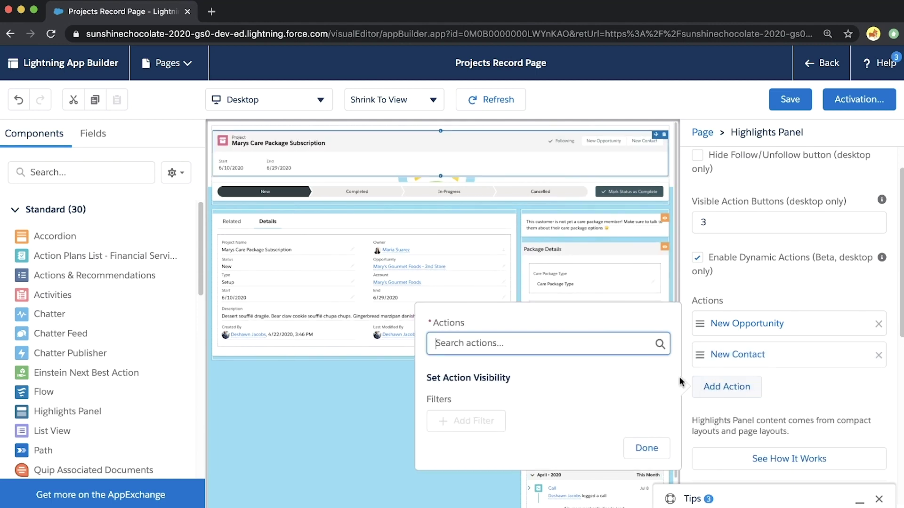
{"action": "type", "text": "signup"}
{"action": "left_click", "coordinate": [521, 318]}
{"action": "left_click", "coordinate": [649, 459]}
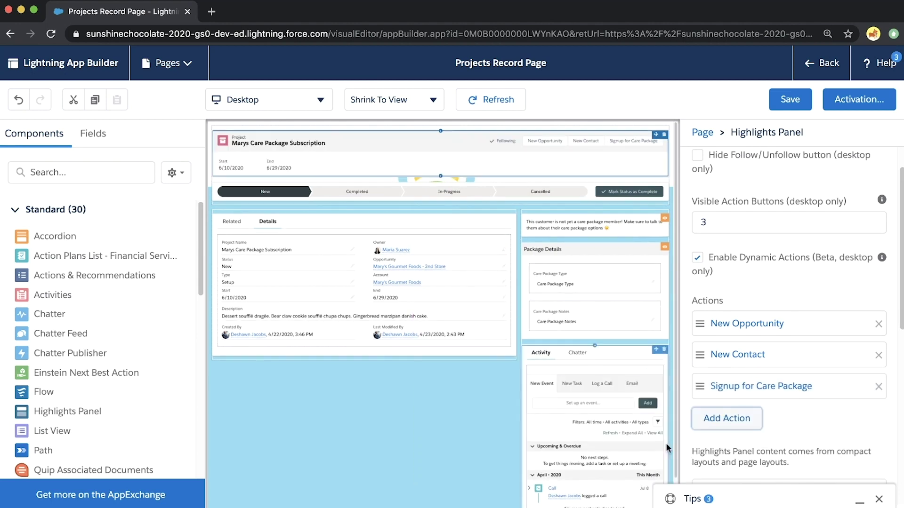
Reorder the Highlights Panel actions to Signup for Care Package, New Contact, New Opportunity, and save the page.
{"action": "left_click_drag", "start_coordinate": [700, 386], "coordinate": [700, 325]}
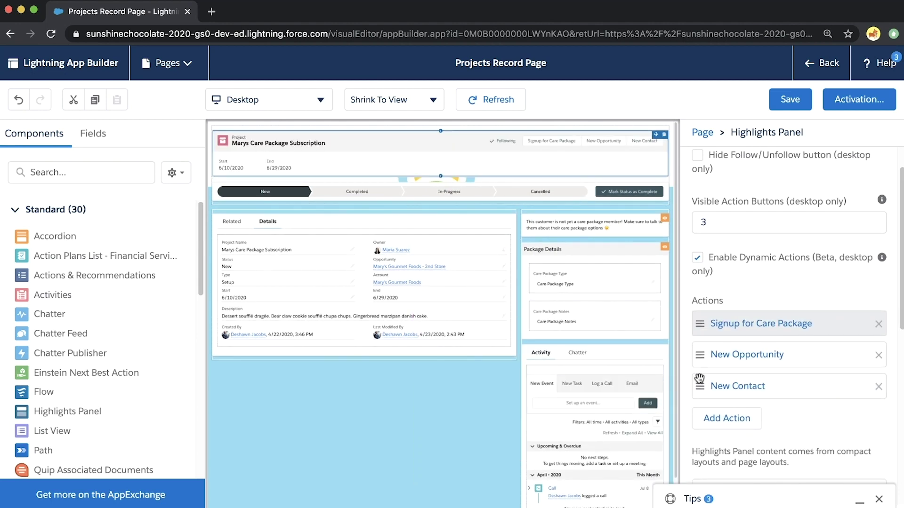
{"action": "left_click_drag", "start_coordinate": [700, 386], "coordinate": [700, 354]}
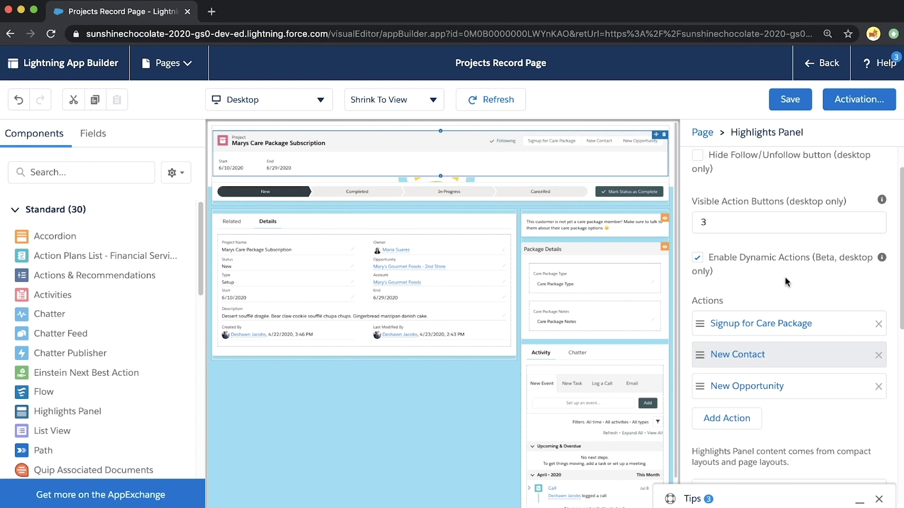
{"action": "left_click", "coordinate": [804, 103]}
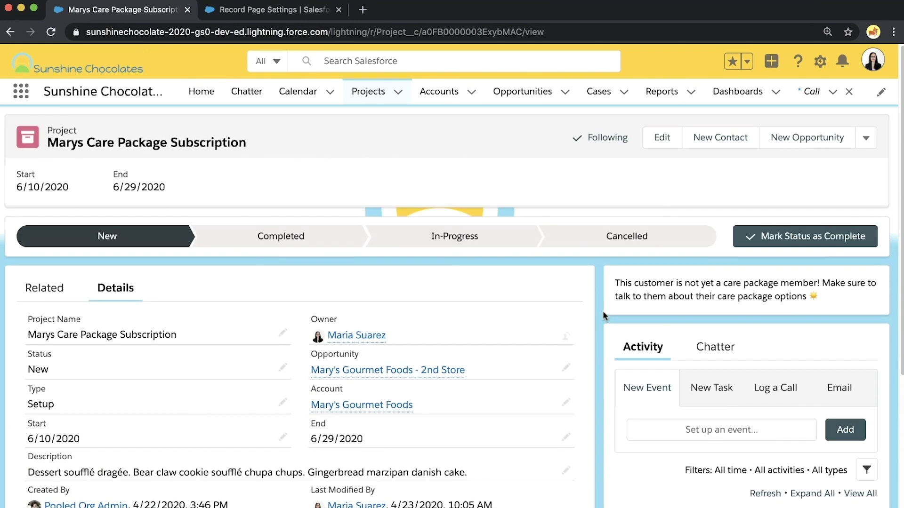
Start a Signup for Care Package on the project record with Gift? and Care Package Member? checked and Combo as the type.
{"action": "left_click", "coordinate": [639, 142]}
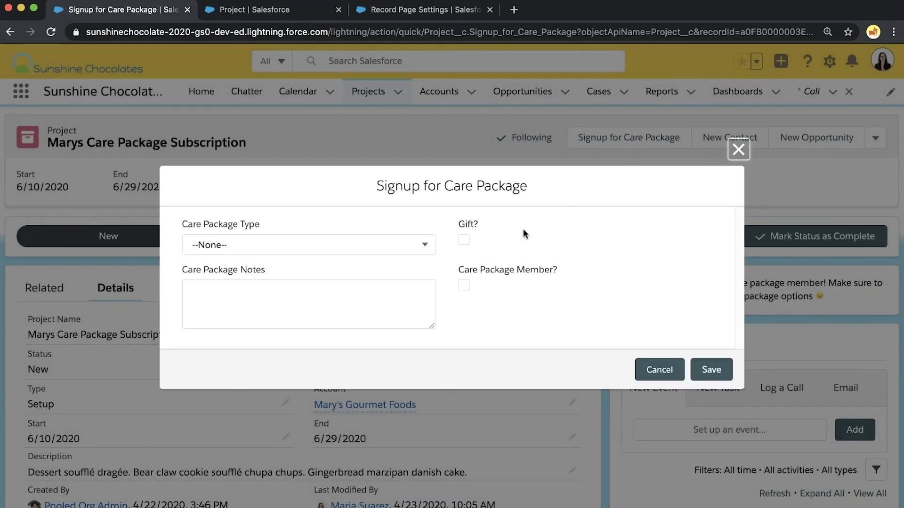
{"action": "left_click", "coordinate": [464, 240]}
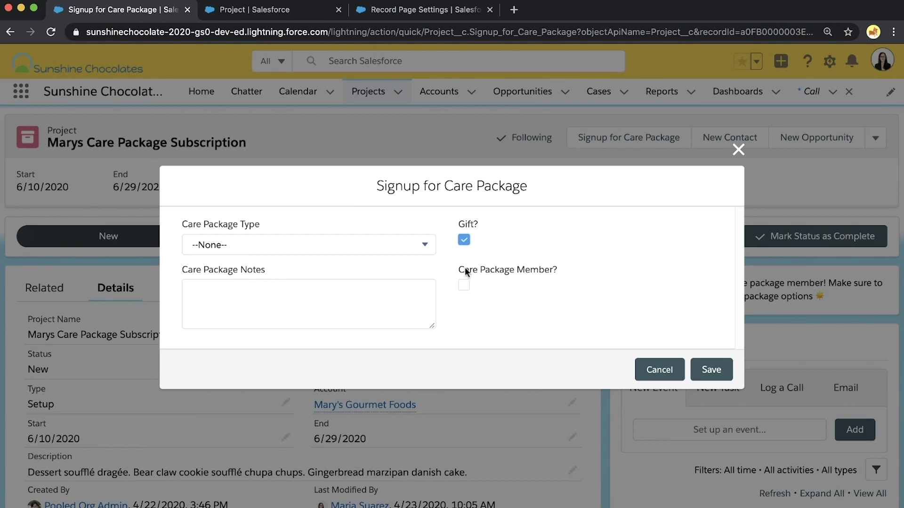
{"action": "left_click", "coordinate": [422, 250]}
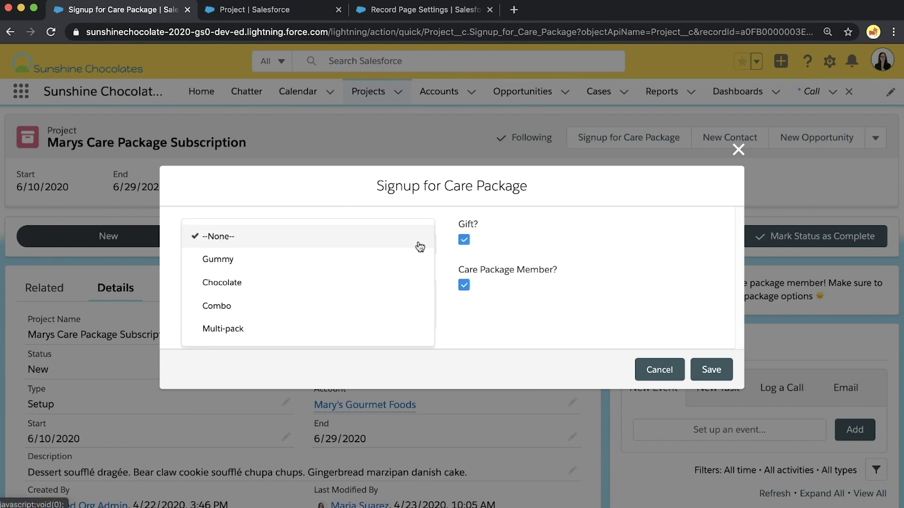
{"action": "left_click", "coordinate": [362, 305]}
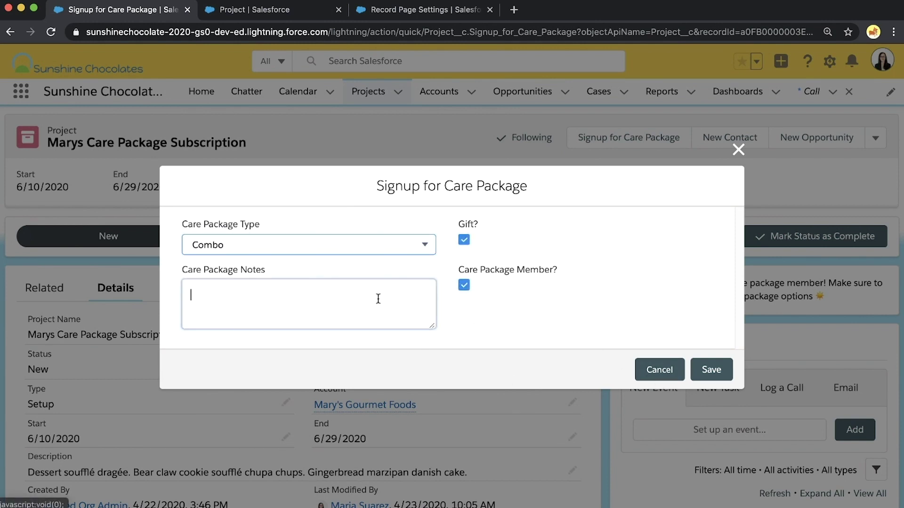
Enter "Likes the custom combo pack" as the Care Package Notes and save the signup.
{"action": "left_click", "coordinate": [378, 299]}
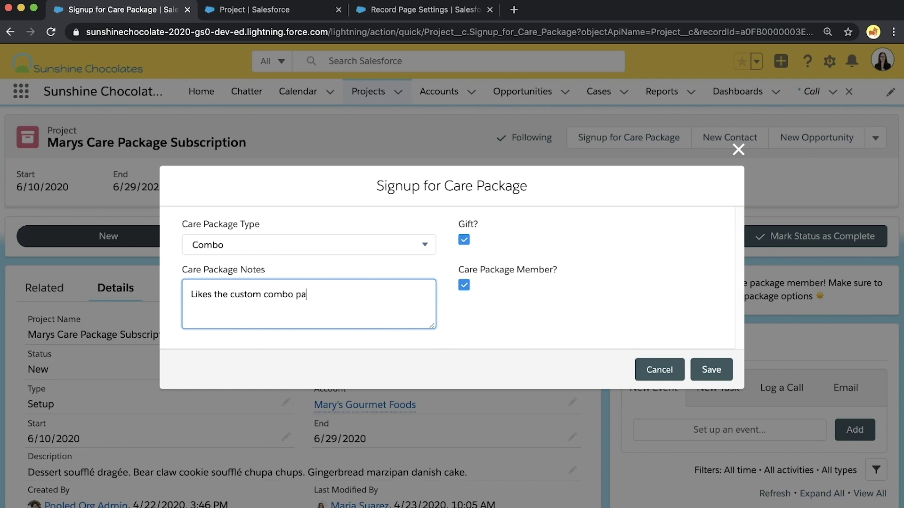
{"action": "left_click", "coordinate": [710, 370]}
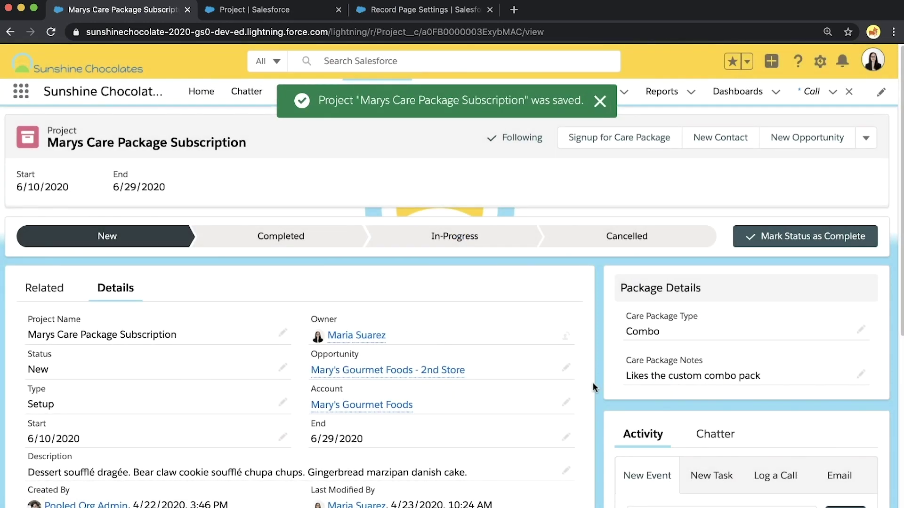
{"action": "scroll", "coordinate": [592, 382], "scroll_direction": "down", "scroll_amount": 1}
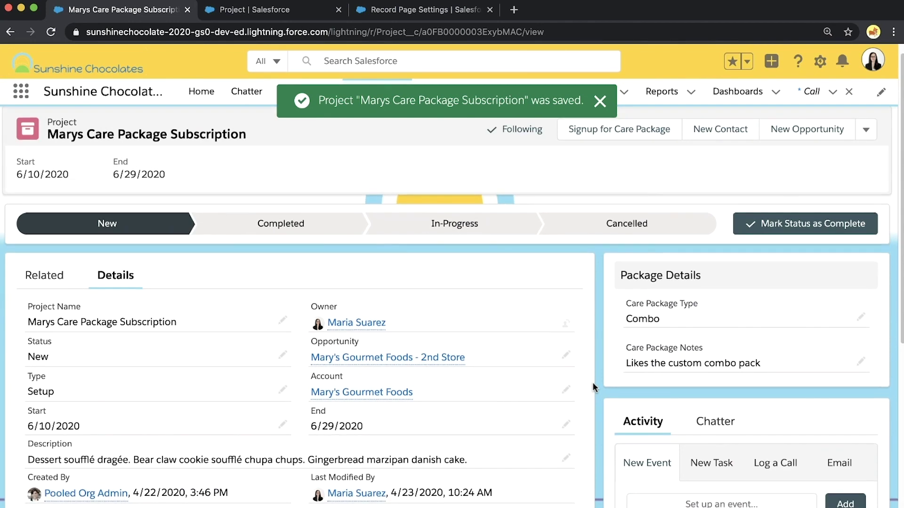